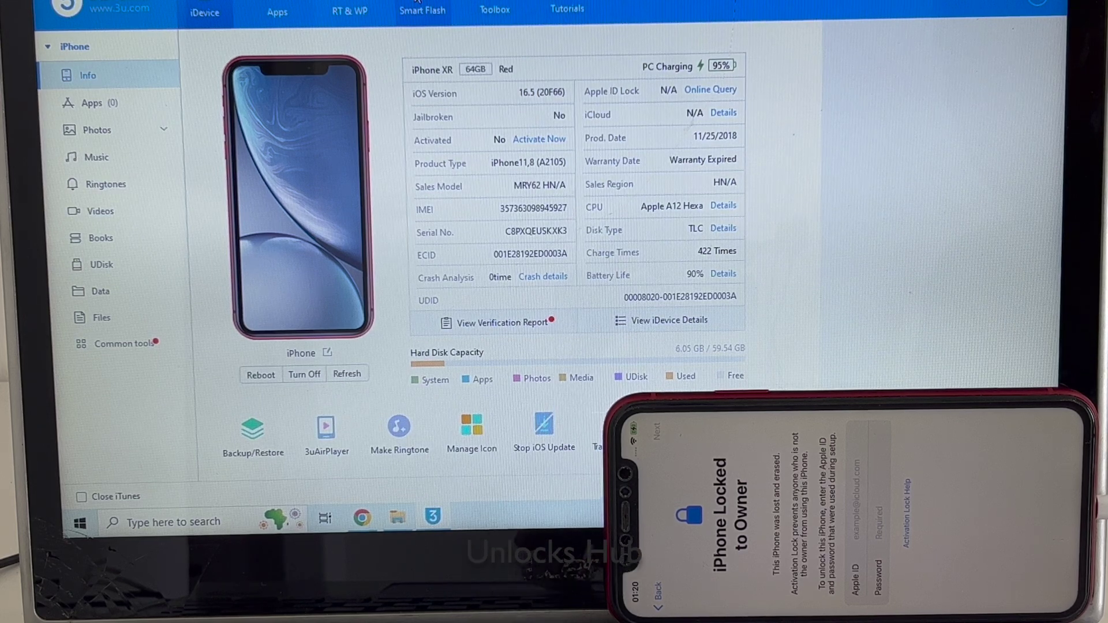
- Open Smart Flash and switch to Pro Flash to show the iPhone XR's DFU mode tutorial
click(417, 5)
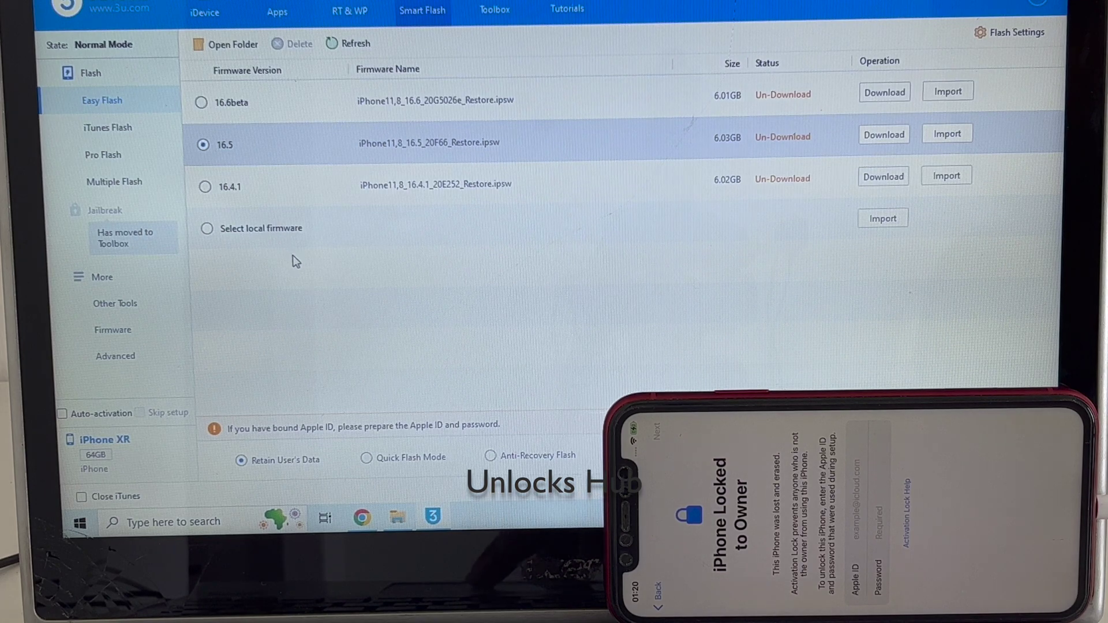
click(134, 160)
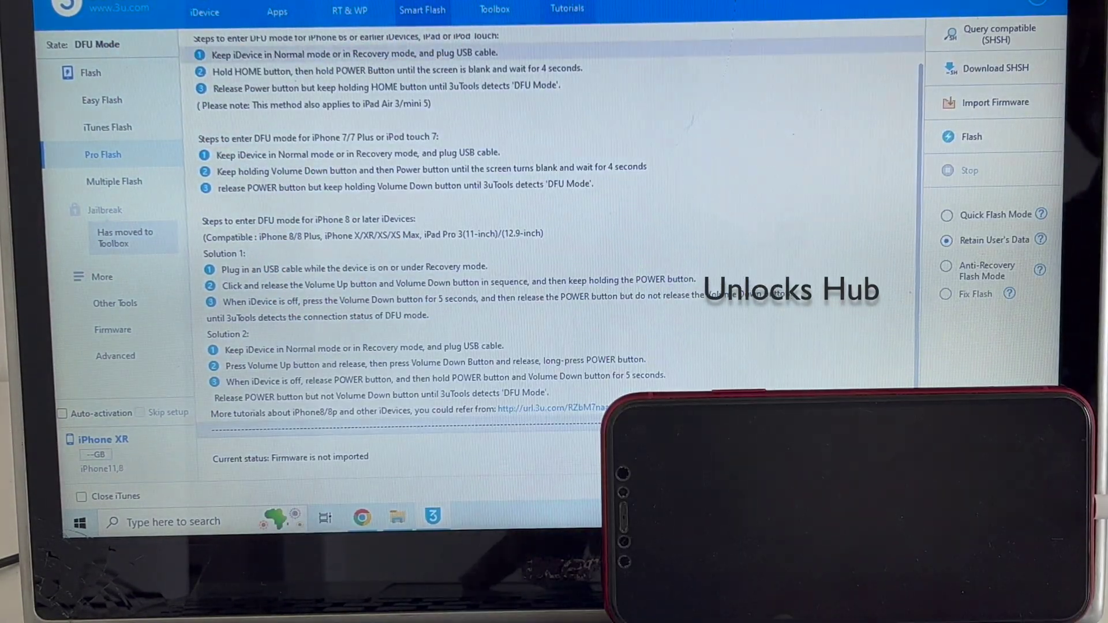
- Query compatible SHSH to confirm iOS 16.4.1 and 16.5 are the only signed versions
click(1004, 33)
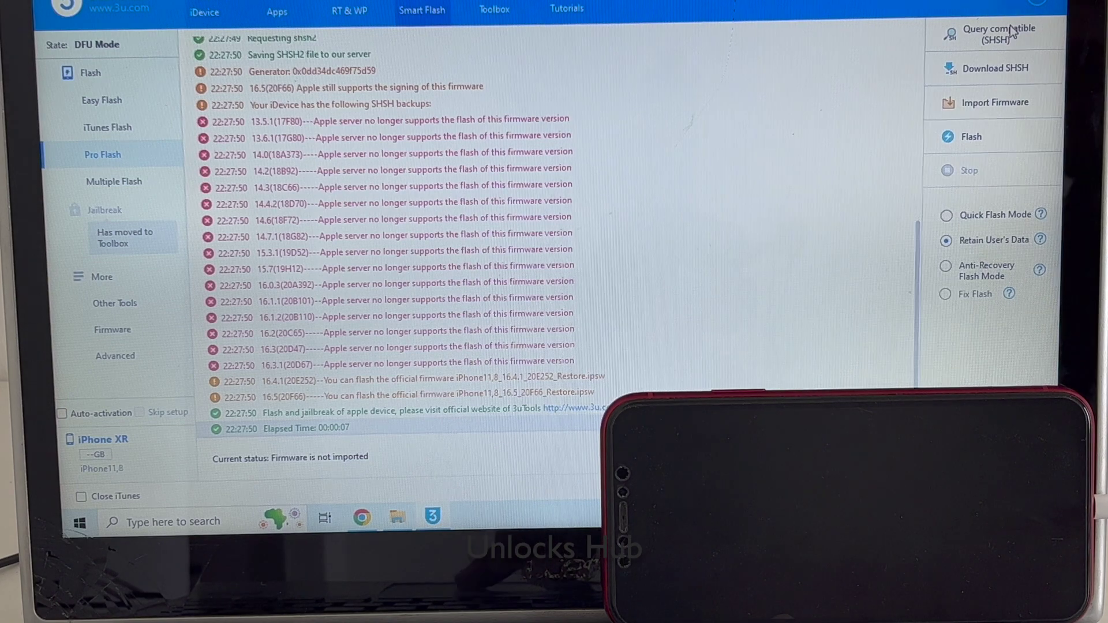
- Import the 'Unlocks Hub iOS 16.5 iPhone XR' firmware file from disk
click(1031, 102)
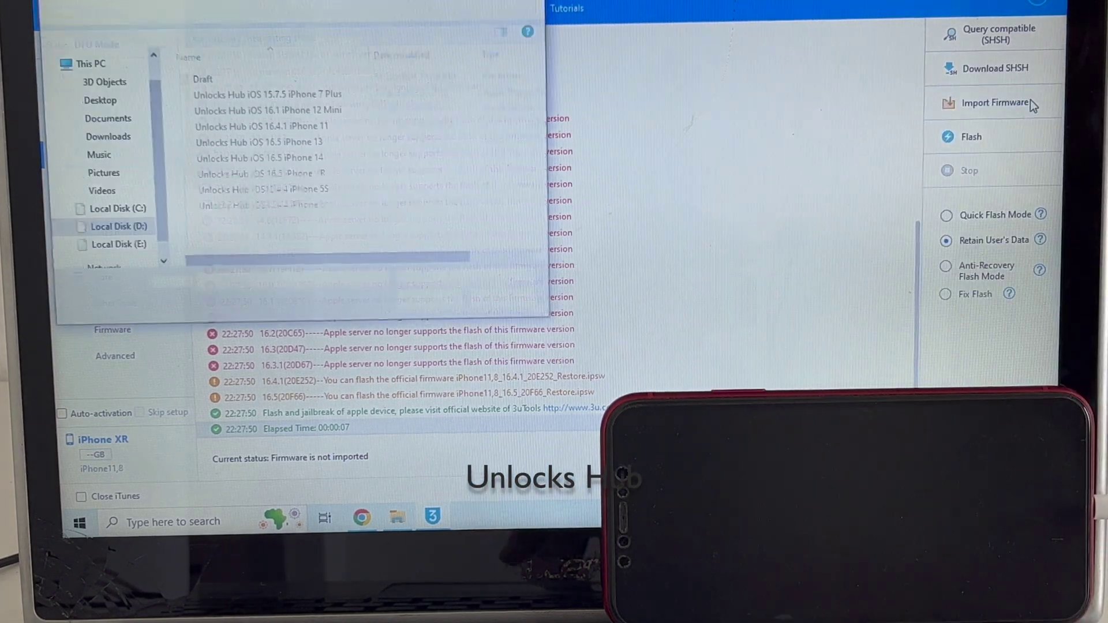
click(332, 173)
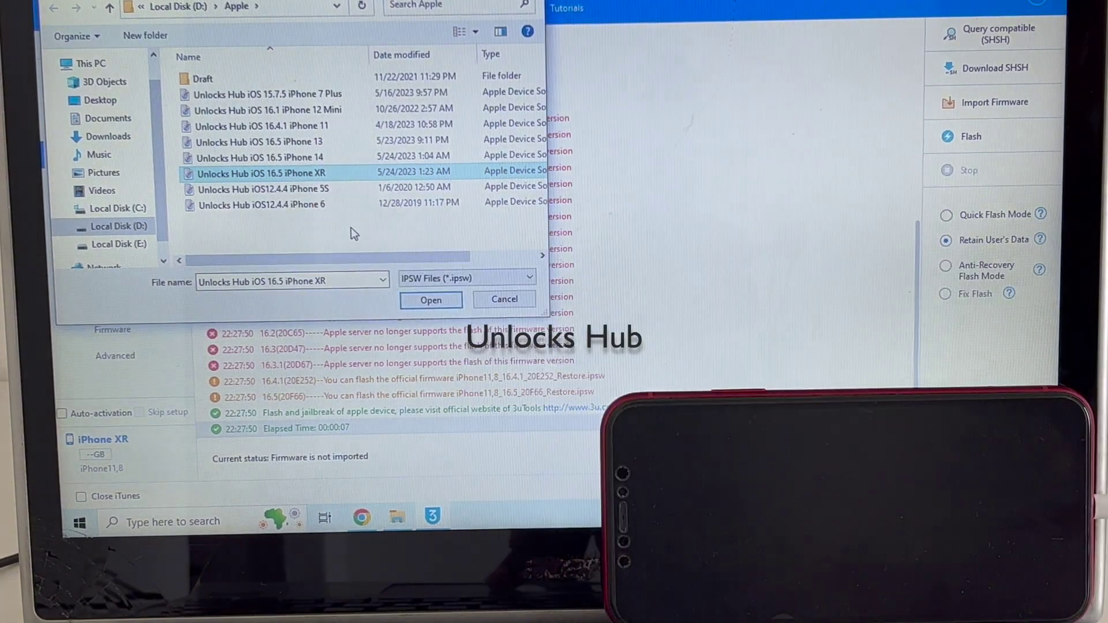
click(431, 300)
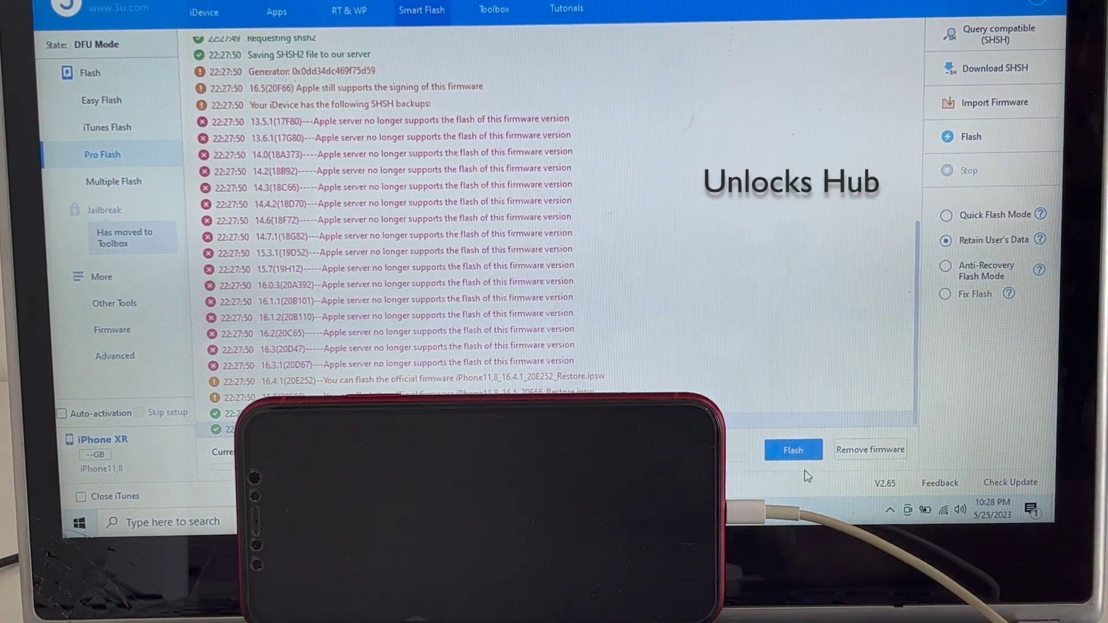
- Flash iOS 16.5 to the iPhone XR, accepting the data-loss reminder
click(801, 457)
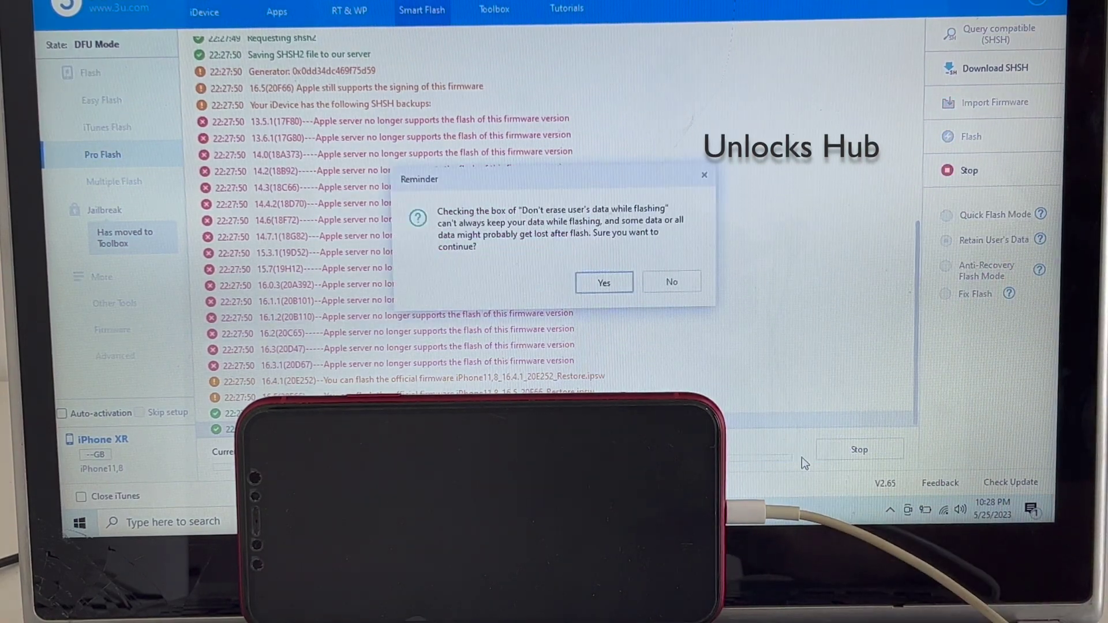
click(613, 284)
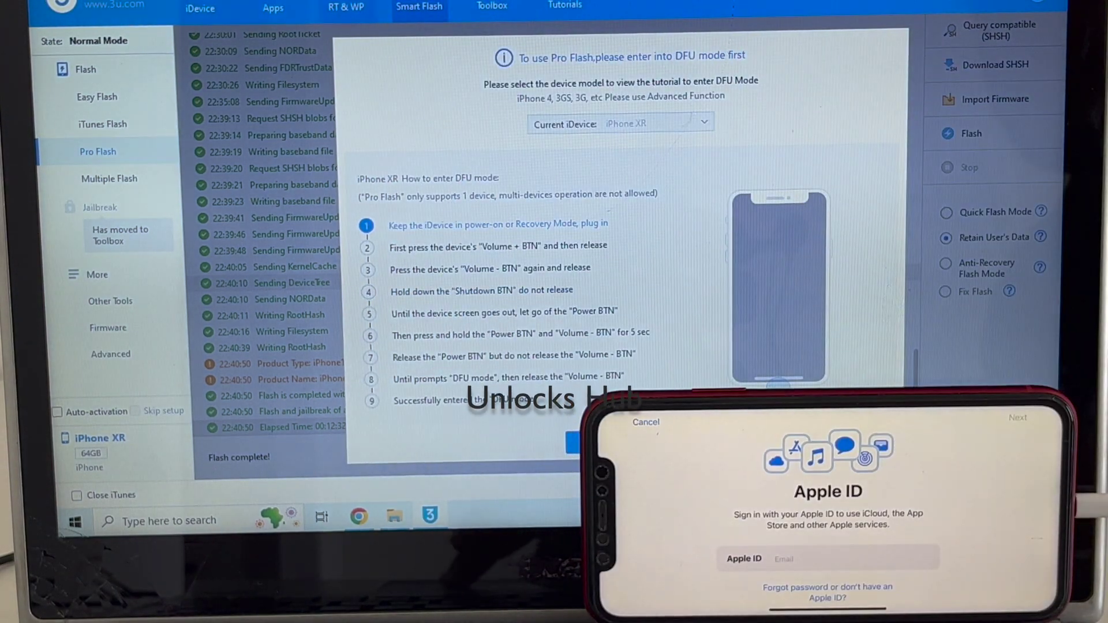
- Show the iDevice Info page confirming iOS 16.5, activated status and Apple ID lock off
click(205, 6)
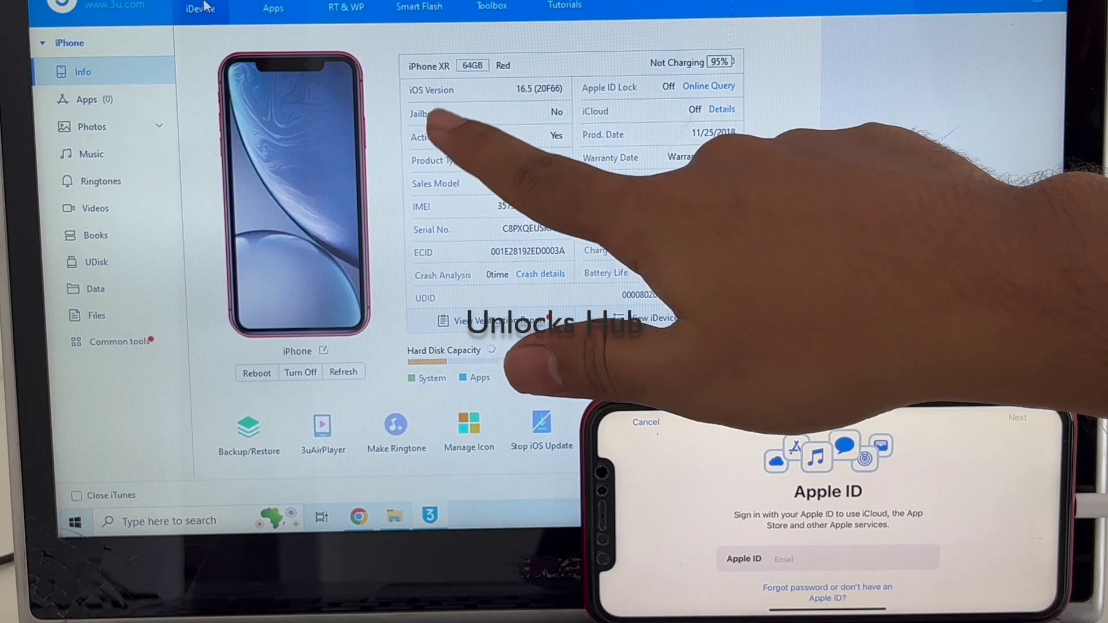